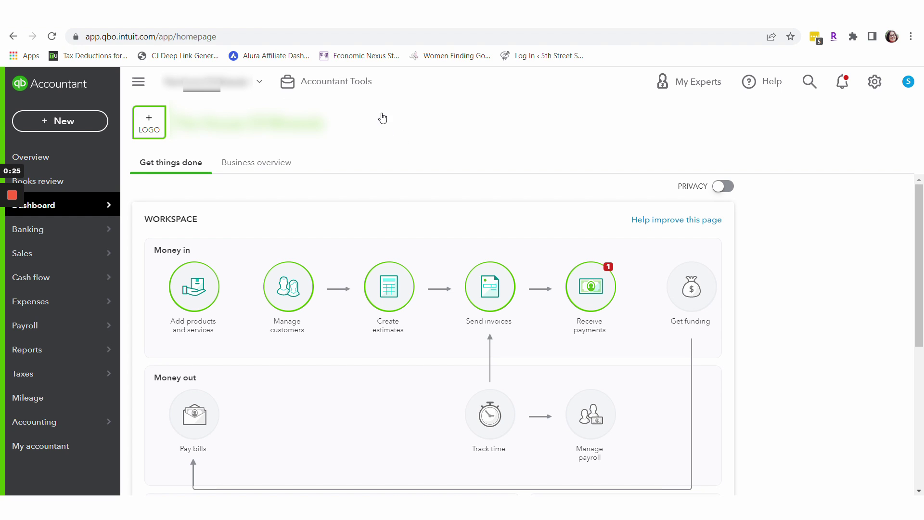
# - Open the accountant reports options and review the reconciliation status of the bank and credit card accounts
pyautogui.click(350, 91)
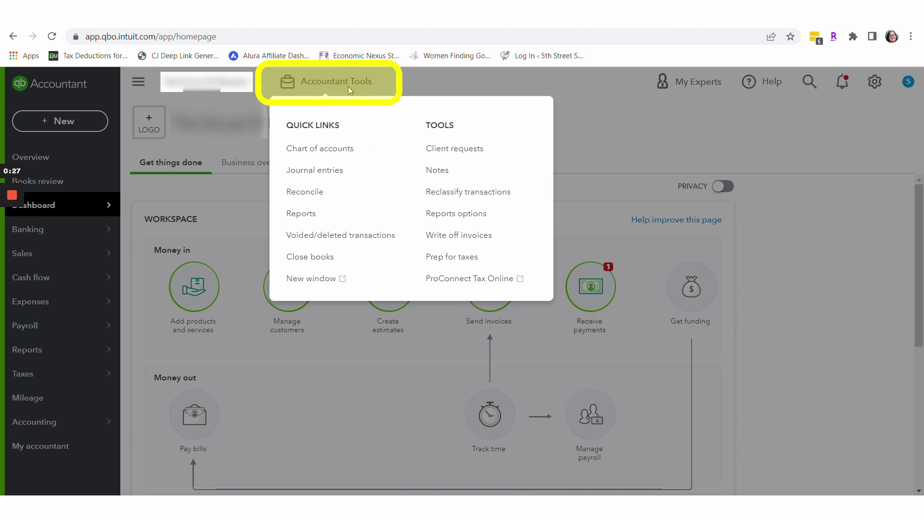
pyautogui.click(460, 219)
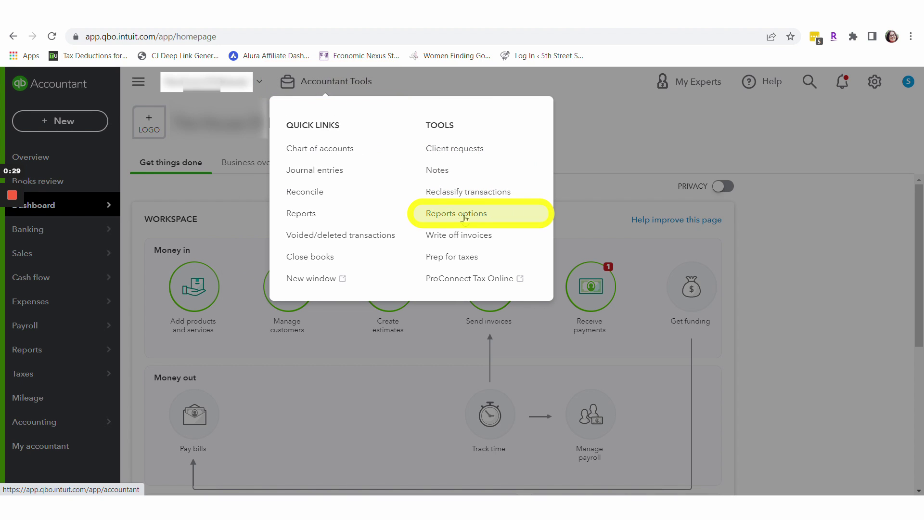
pyautogui.moveTo(916, 197); pyautogui.dragTo(916, 253)
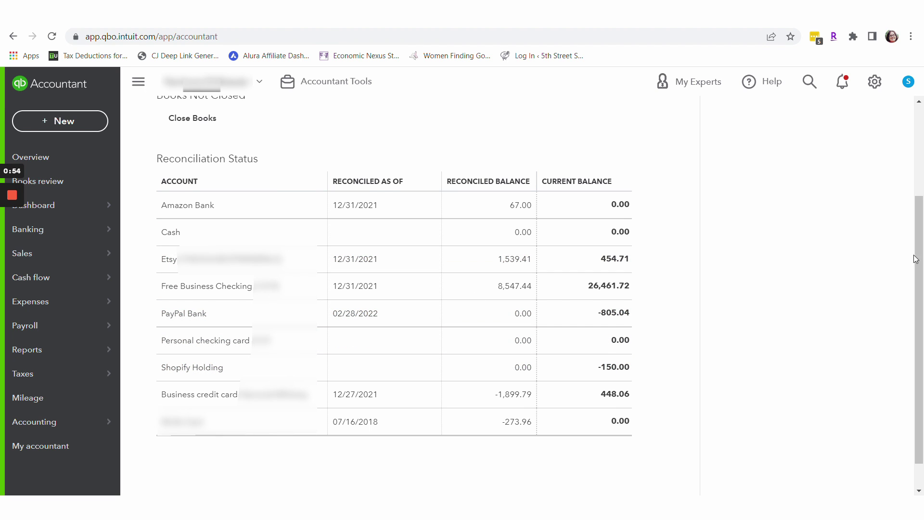
pyautogui.scroll(3, 909, 254)
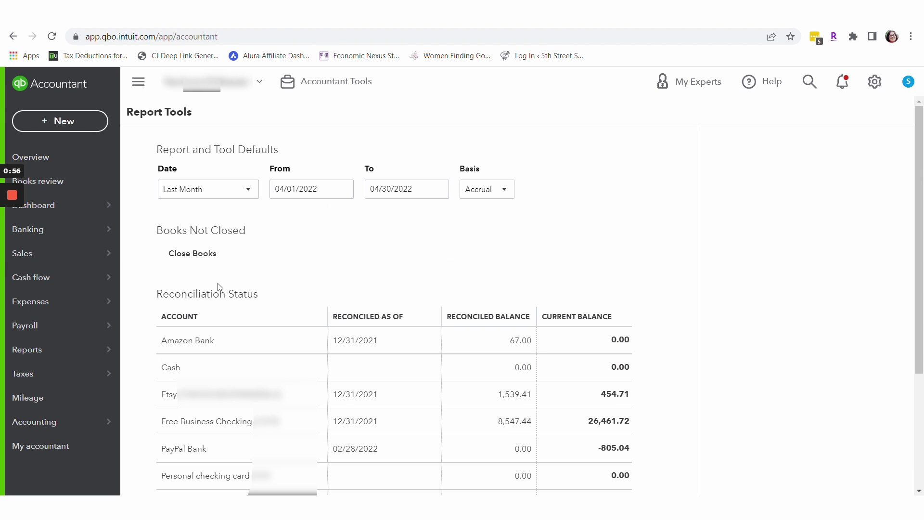
# - Open the bank register for the Free Business Checking account from the banking transactions page
pyautogui.click(92, 238)
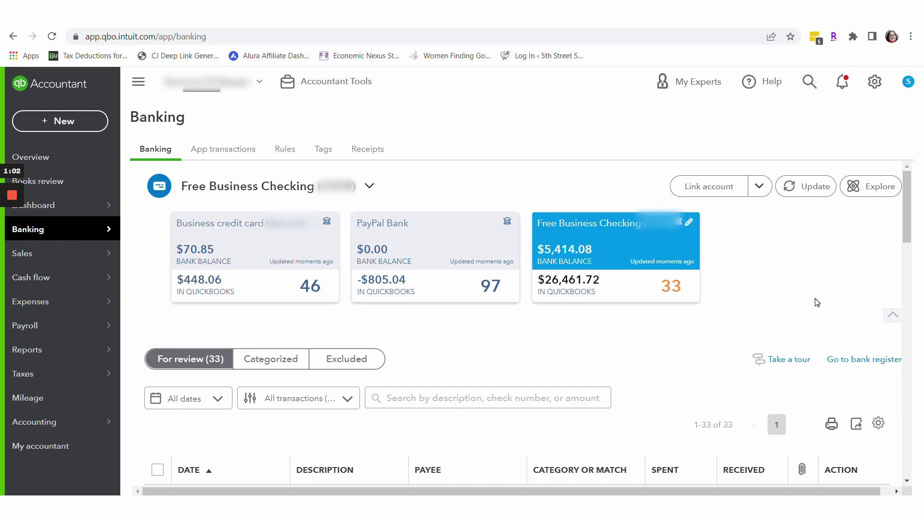
pyautogui.scroll(-1, 907, 224)
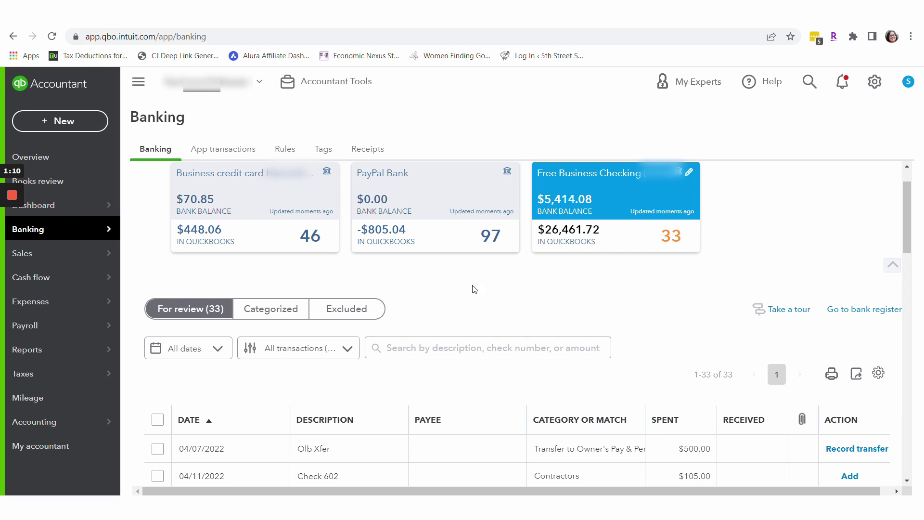
pyautogui.click(855, 311)
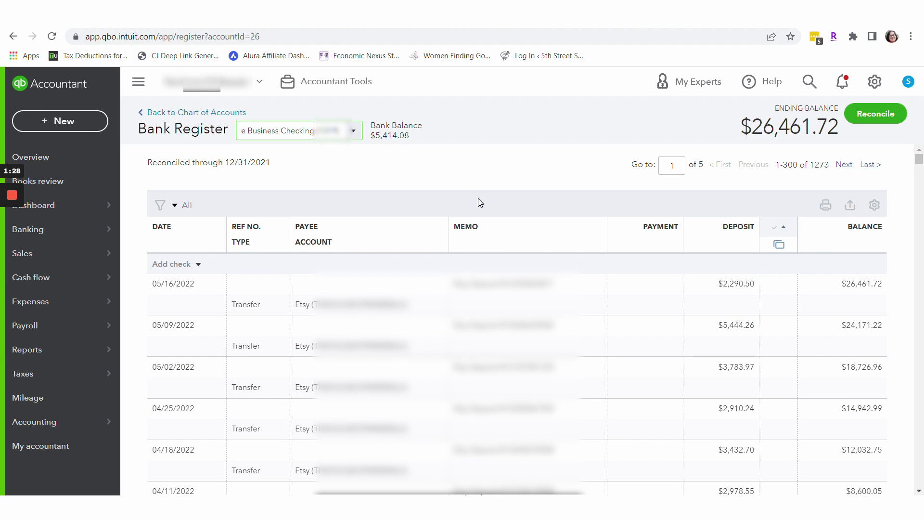
# - View the Shopify Holding account's bank register, and switch the register to PayPal Bank
pyautogui.click(358, 132)
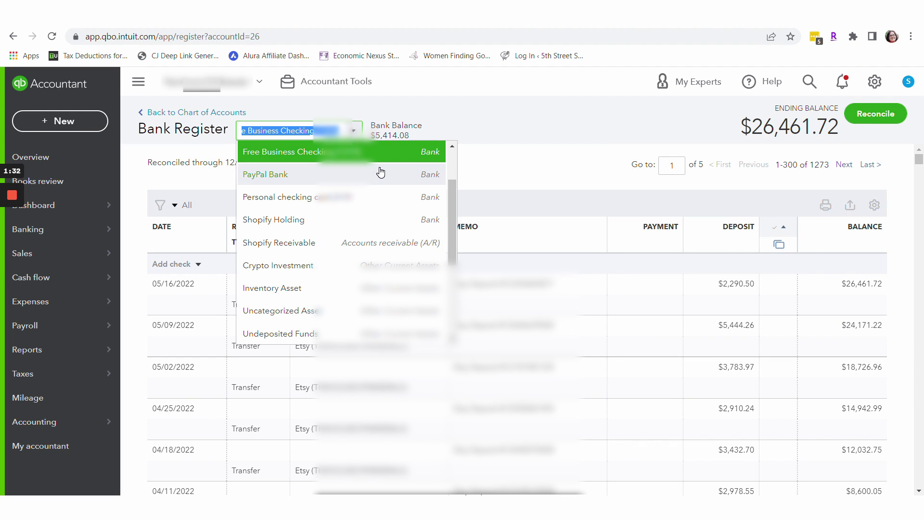
pyautogui.click(345, 225)
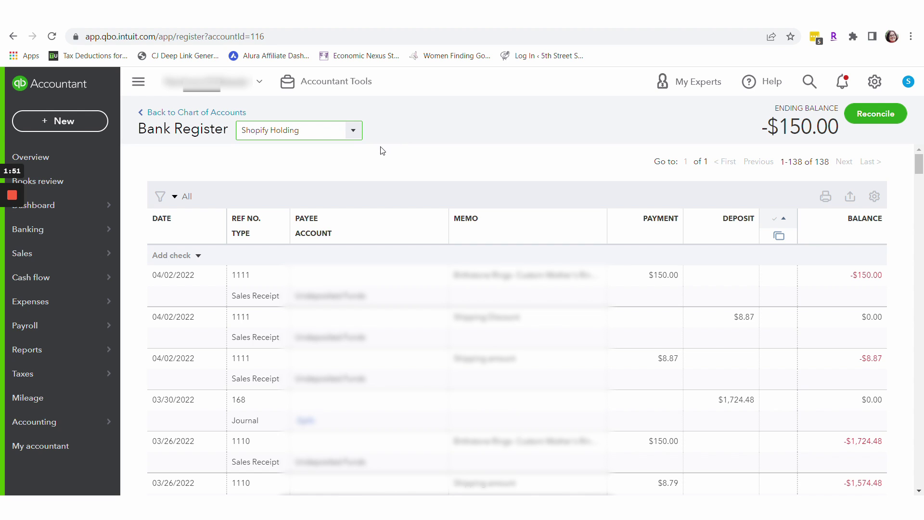
pyautogui.click(355, 133)
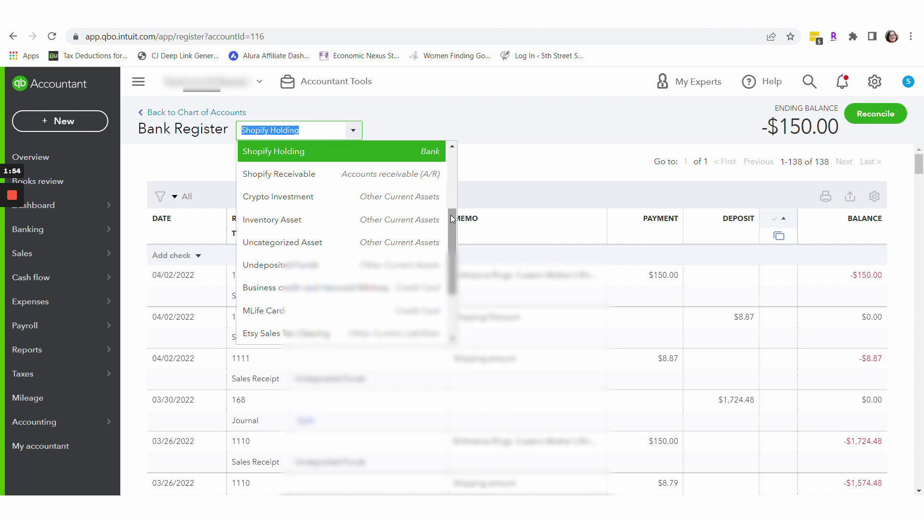
pyautogui.moveTo(451, 222); pyautogui.dragTo(456, 180)
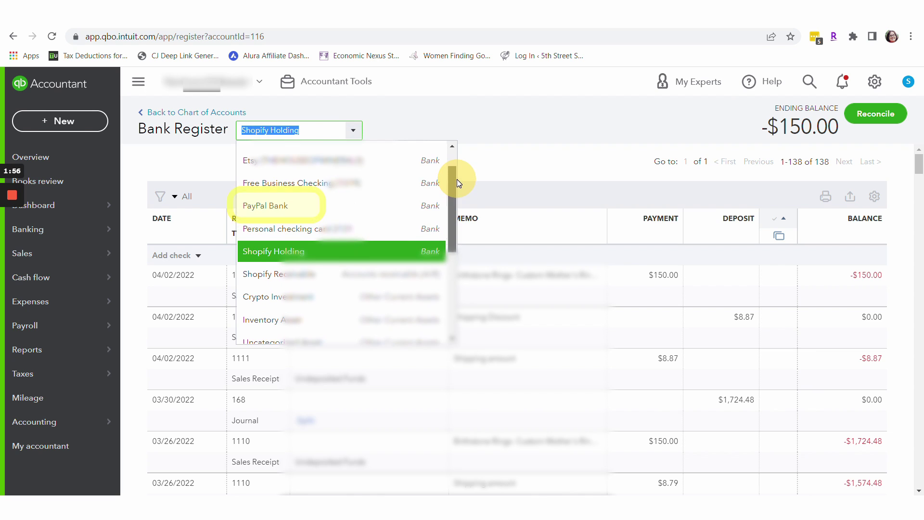
pyautogui.click(413, 206)
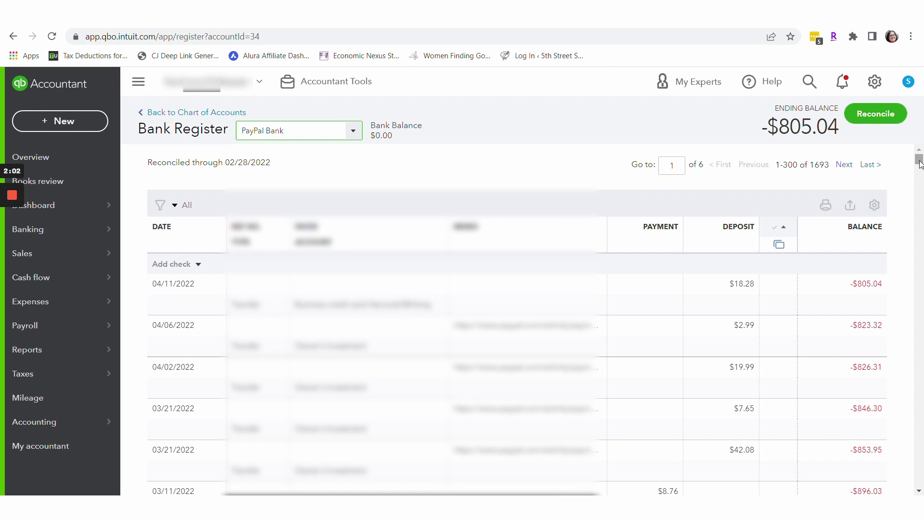
# - Examine the reconciled February 2022 transactions and their running balances in the PayPal Bank register
pyautogui.moveTo(921, 161); pyautogui.dragTo(921, 271)
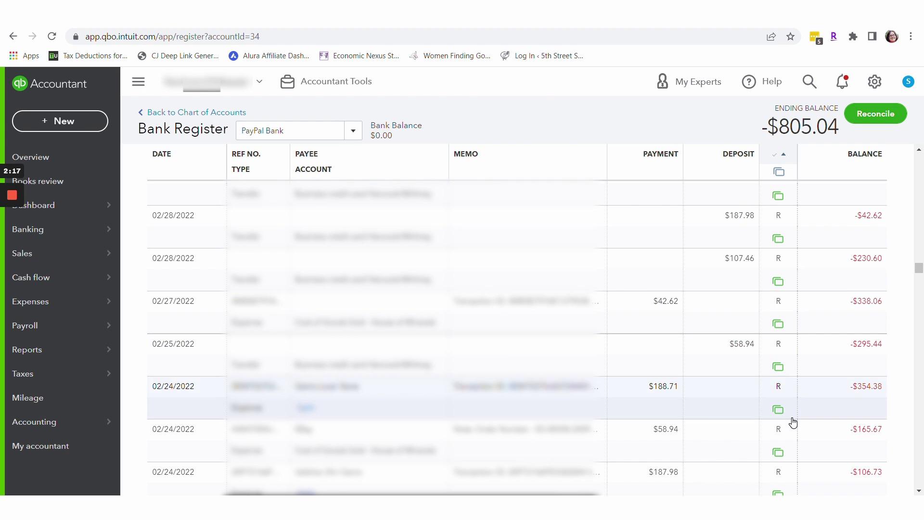
pyautogui.moveTo(919, 267); pyautogui.dragTo(920, 285)
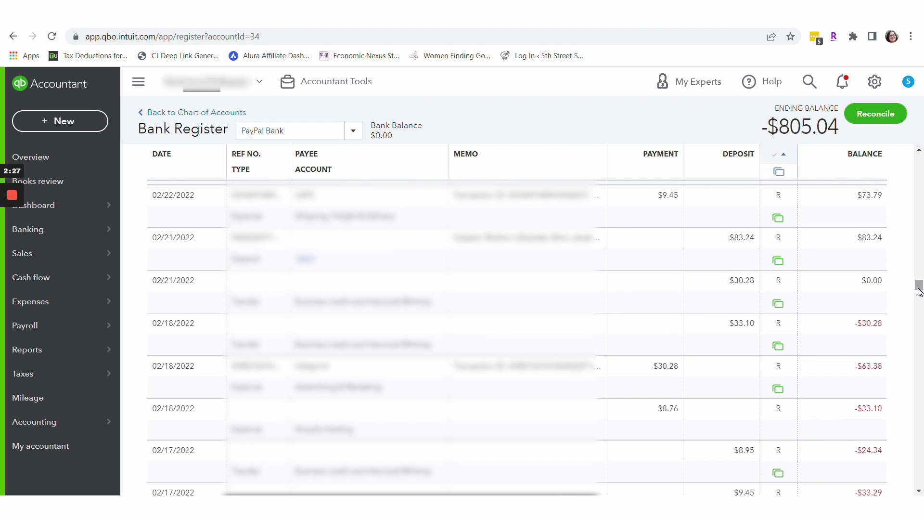
pyautogui.moveTo(920, 292); pyautogui.dragTo(921, 302)
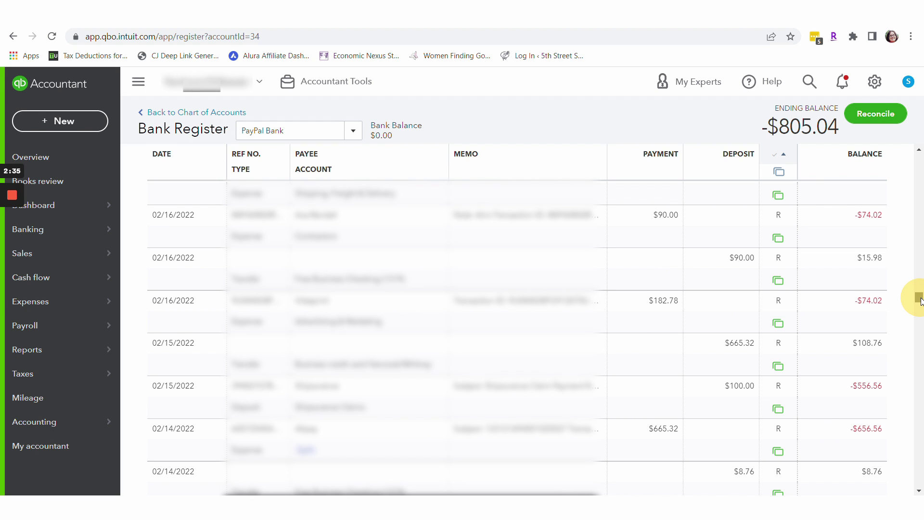
pyautogui.moveTo(921, 301)
pyautogui.mouseDown()
pyautogui.moveTo(921, 279)
pyautogui.moveTo(921, 289)
pyautogui.mouseUp()
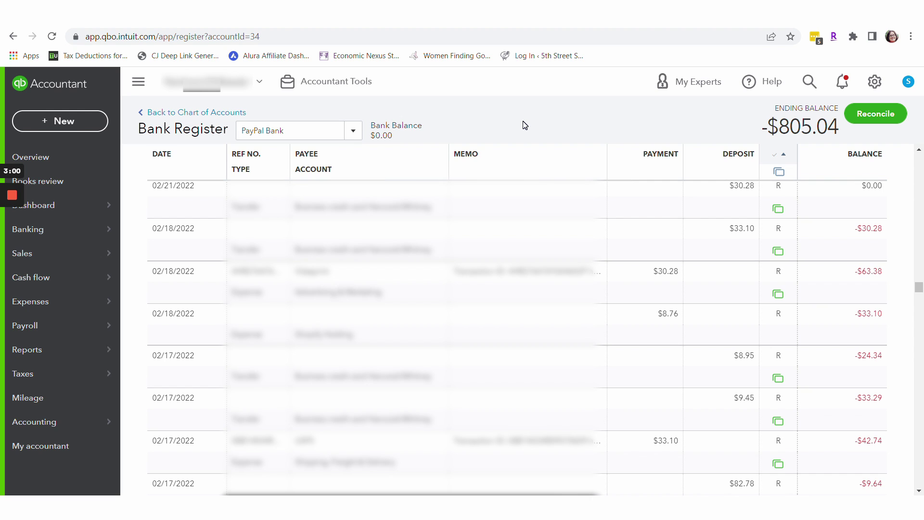
# - Open the Balance Sheet report as of April 30, 2022 and check the PayPal Bank and Shopify Holding balances
pyautogui.click(58, 350)
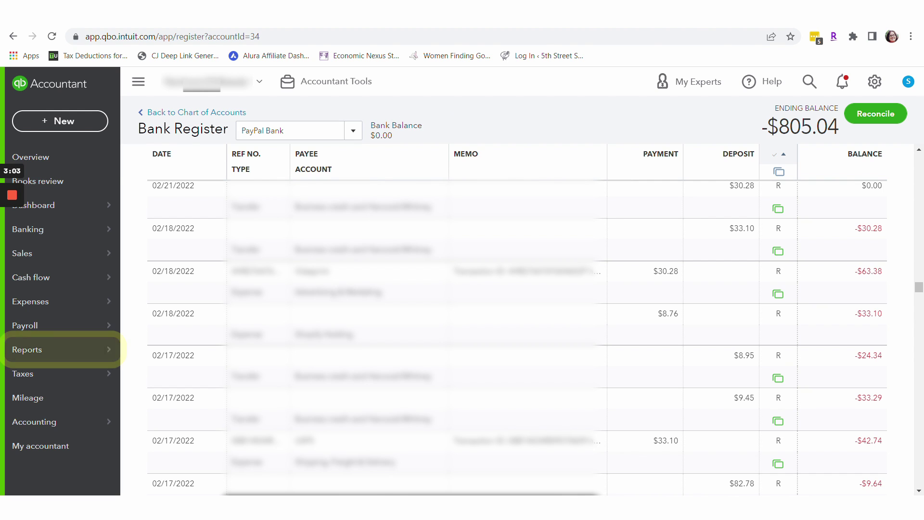
pyautogui.moveTo(918, 229); pyautogui.dragTo(920, 265)
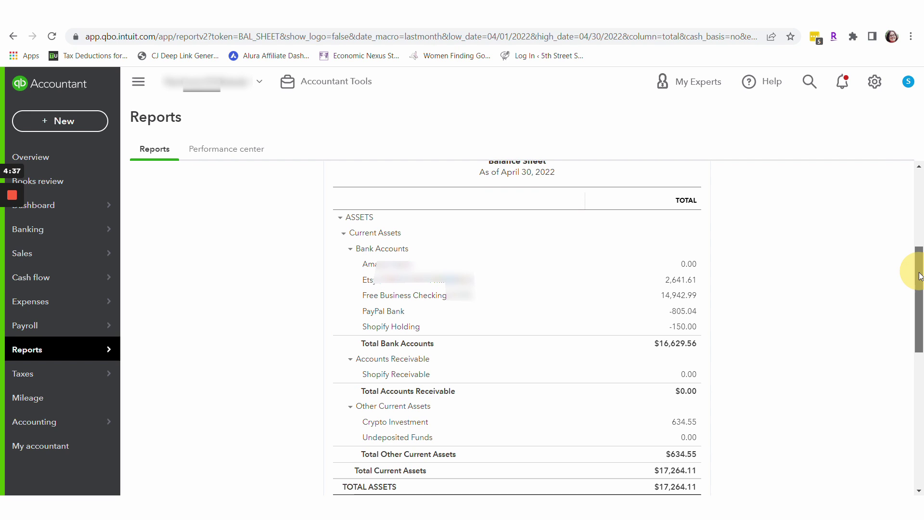
pyautogui.moveTo(920, 279); pyautogui.dragTo(920, 281)
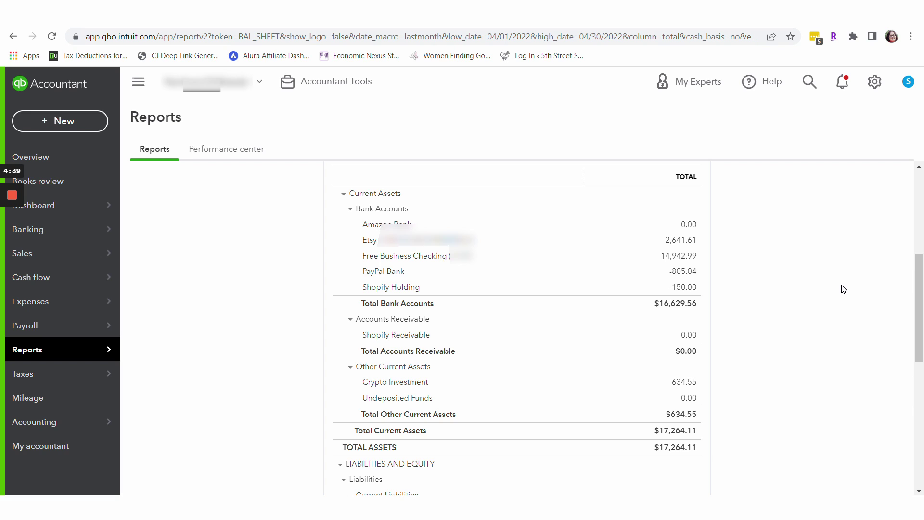
pyautogui.click(683, 277)
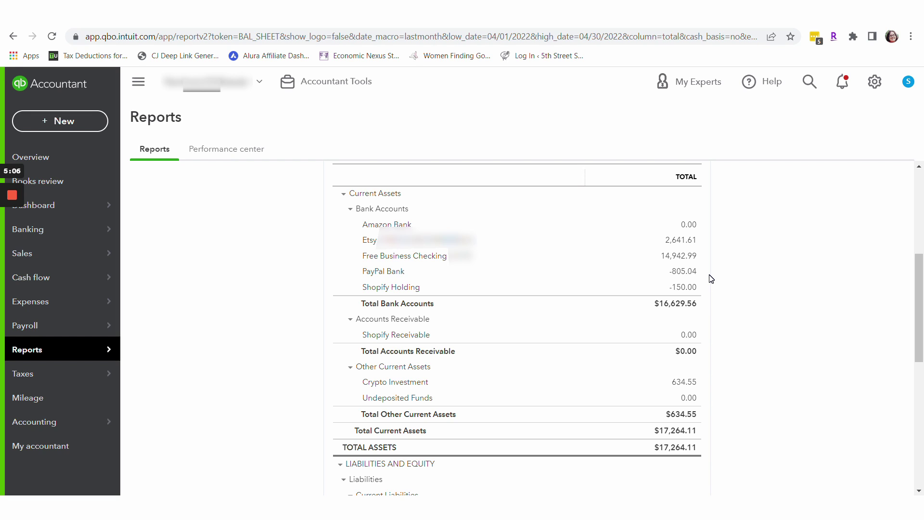
pyautogui.click(691, 291)
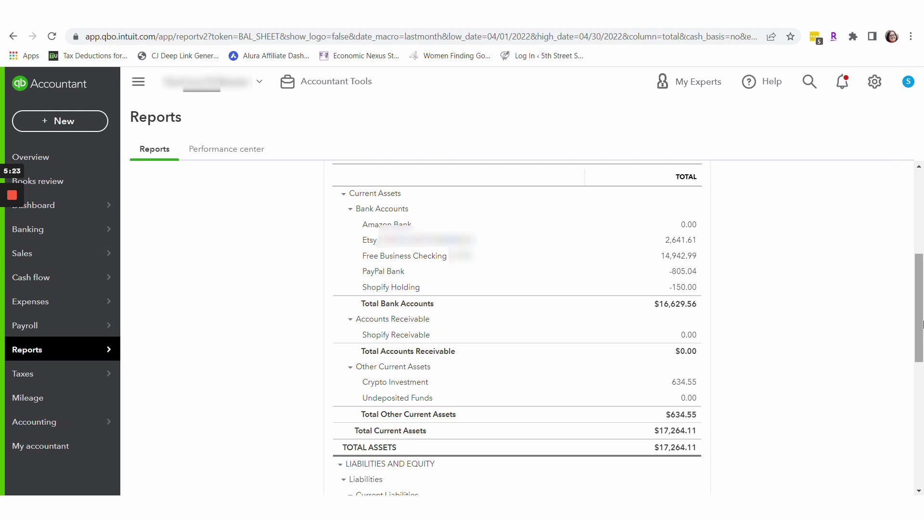
# - Review the liabilities and equity sections of the Balance Sheet, and return to its bank accounts
pyautogui.moveTo(922, 332); pyautogui.dragTo(920, 372)
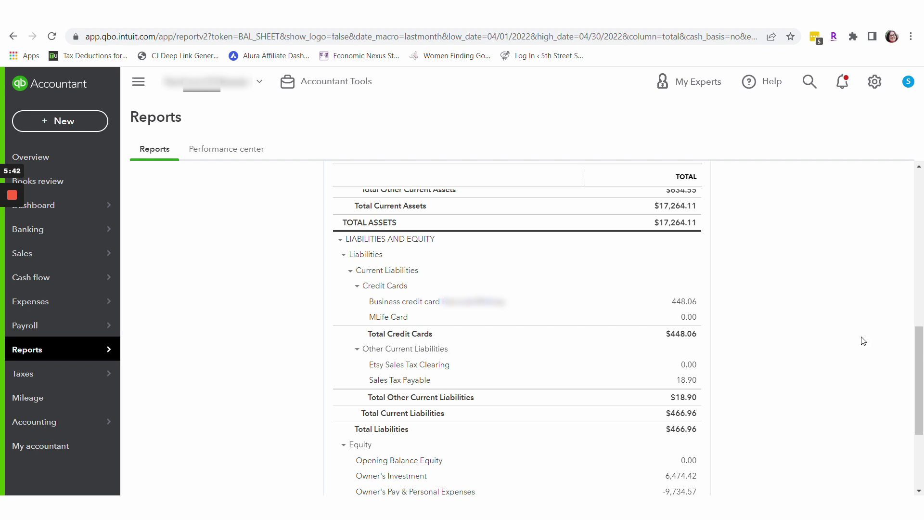
pyautogui.scroll(-1, 919, 351)
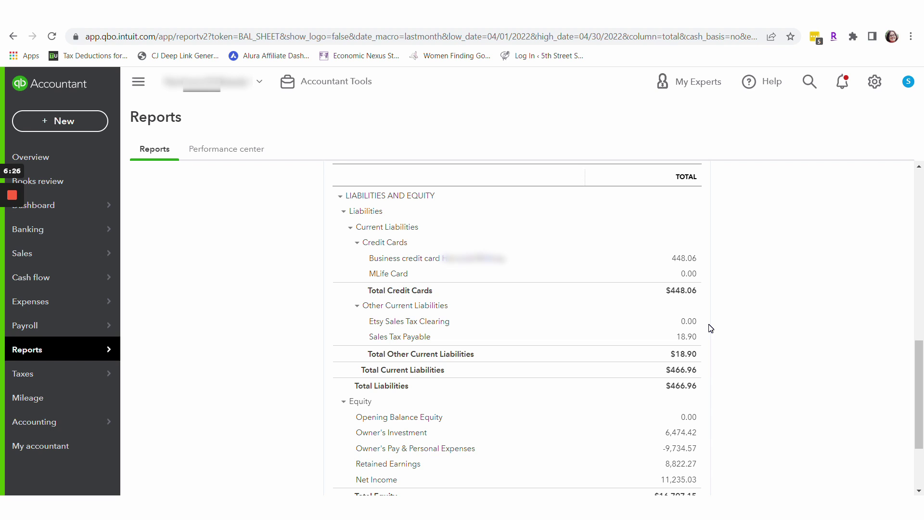
pyautogui.moveTo(923, 381); pyautogui.dragTo(922, 298)
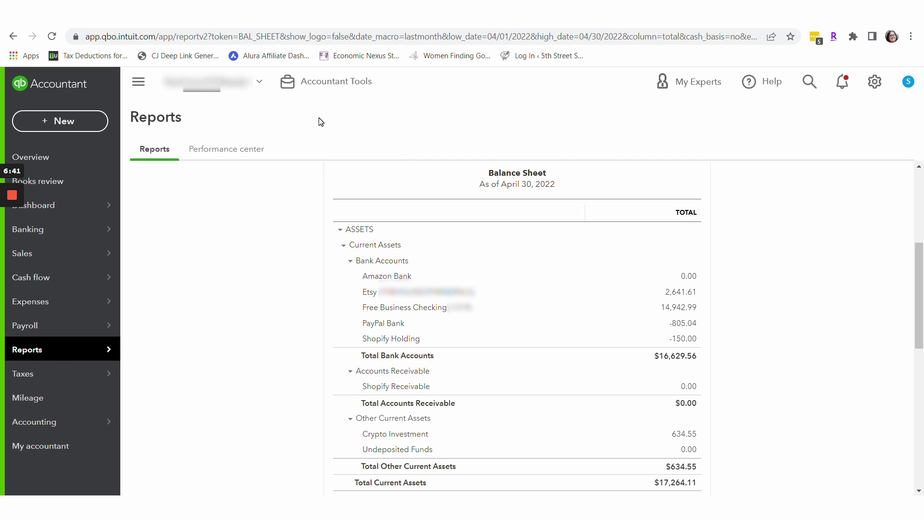
# - Return to the January–April 2022 Profit and Loss report and review its income, cost of goods sold and expense lines
pyautogui.hotkey('alt', 'Left')
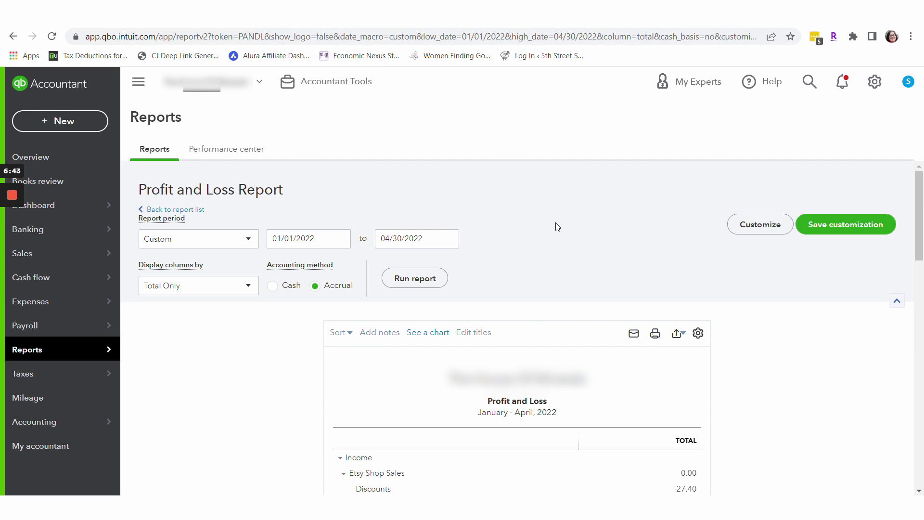
pyautogui.moveTo(923, 233); pyautogui.dragTo(921, 263)
pyautogui.click(921, 287)
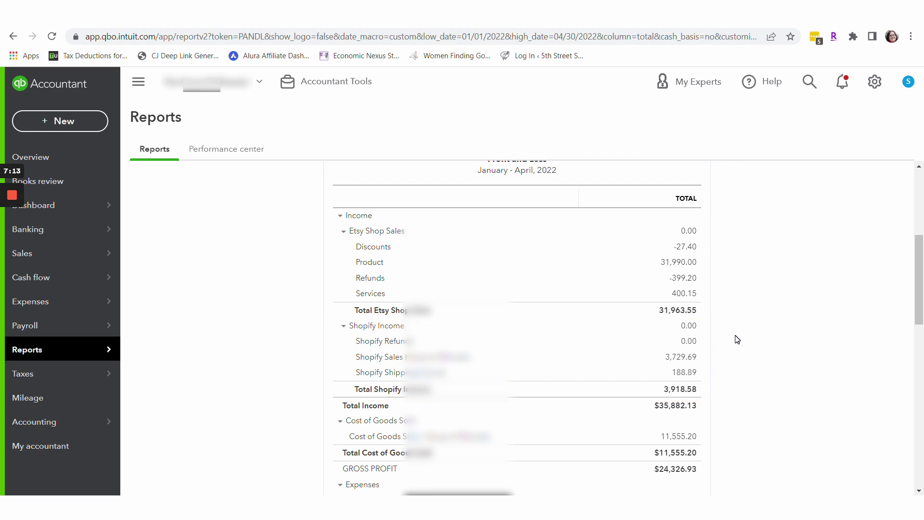
pyautogui.moveTo(920, 272); pyautogui.dragTo(919, 341)
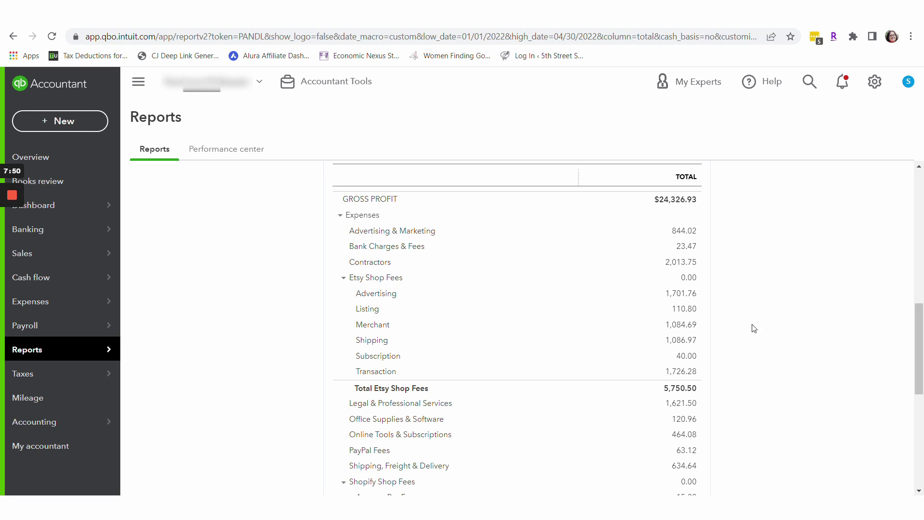
pyautogui.moveTo(914, 341); pyautogui.dragTo(922, 388)
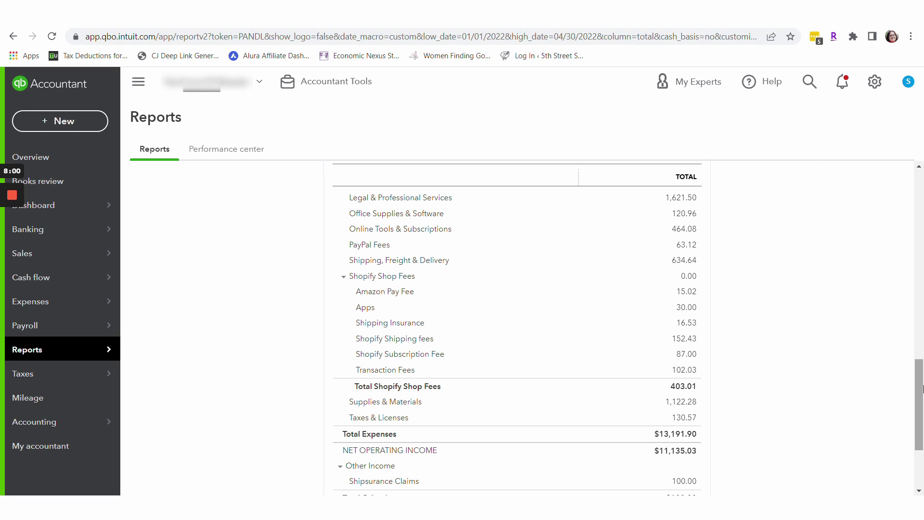
# - View the transaction report behind the Taxes & Licenses total, and return to the Profit and Loss summary
pyautogui.click(685, 418)
pyautogui.click(685, 418)
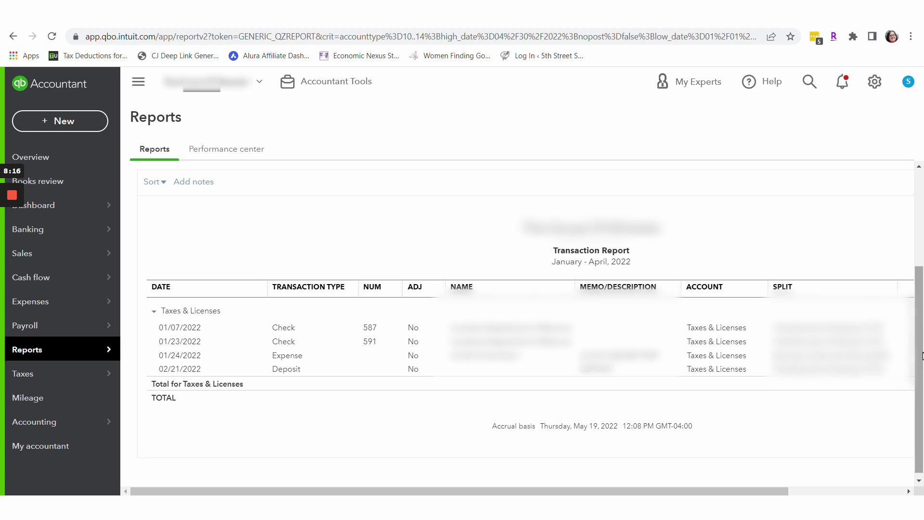
pyautogui.scroll(3, 433, 217)
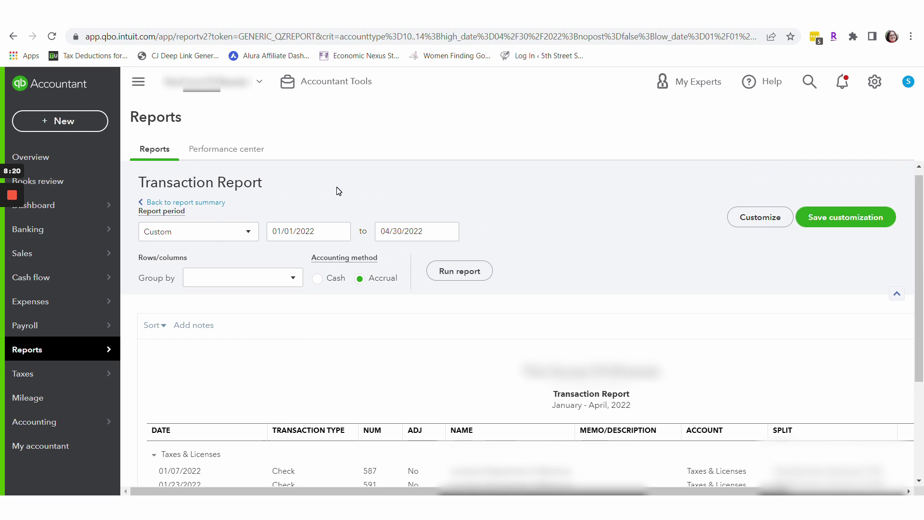
pyautogui.click(215, 203)
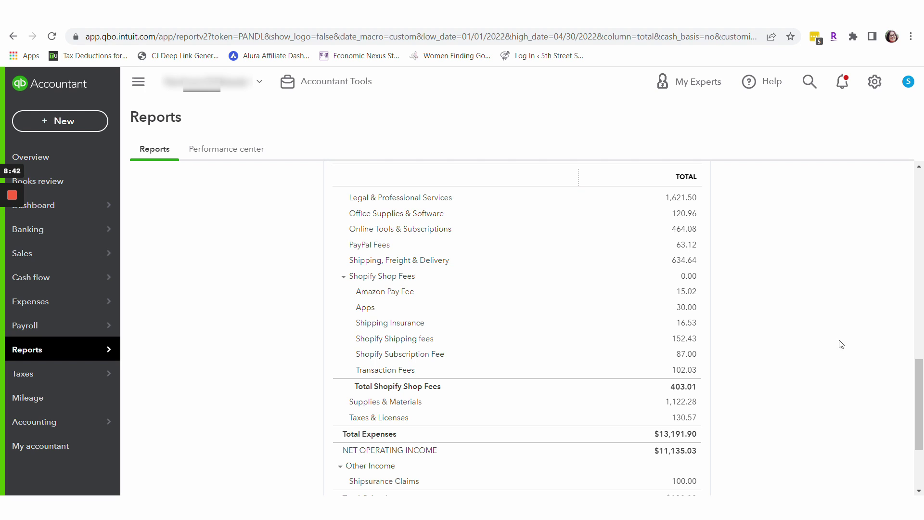
# - View the transactions behind the Online Tools & Subscriptions total, and return to the Profit and Loss summary
pyautogui.moveTo(919, 392)
pyautogui.mouseDown()
pyautogui.moveTo(920, 404)
pyautogui.moveTo(917, 379)
pyautogui.mouseUp()
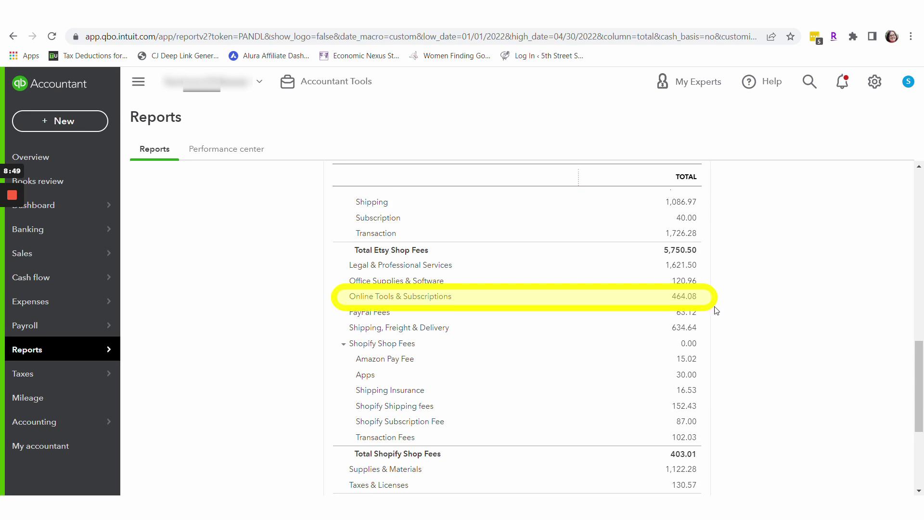
pyautogui.click(685, 297)
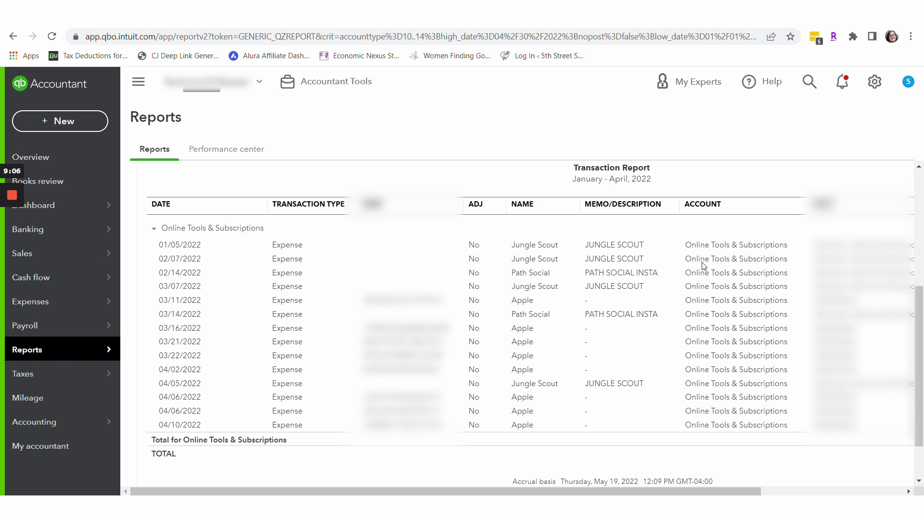
pyautogui.scroll(5, 212, 209)
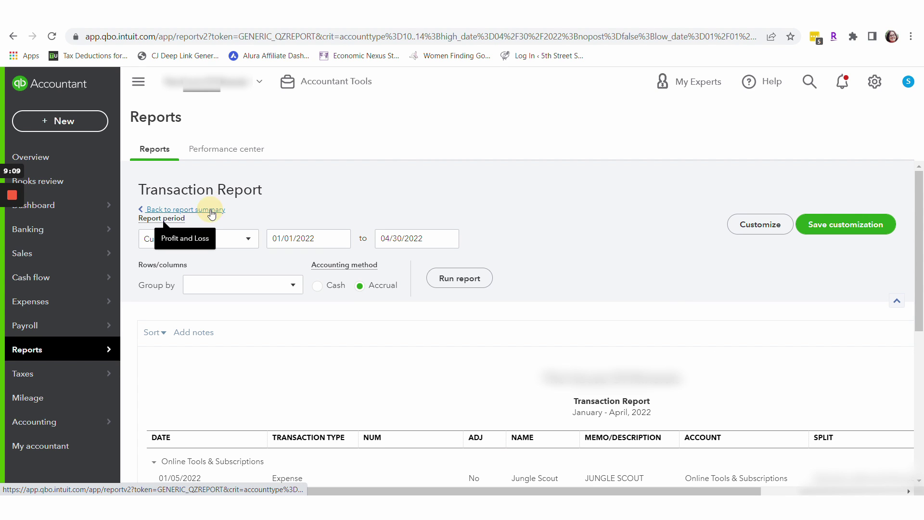
pyautogui.click(212, 209)
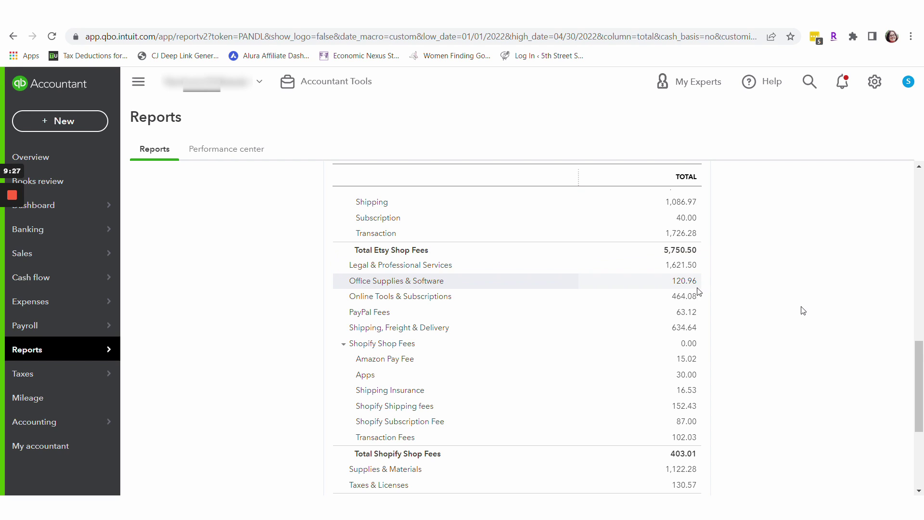
# - Leave the Profit and Loss report for the list of standard reports, and open the Profit and Loss by Month report
pyautogui.moveTo(920, 360); pyautogui.dragTo(920, 275)
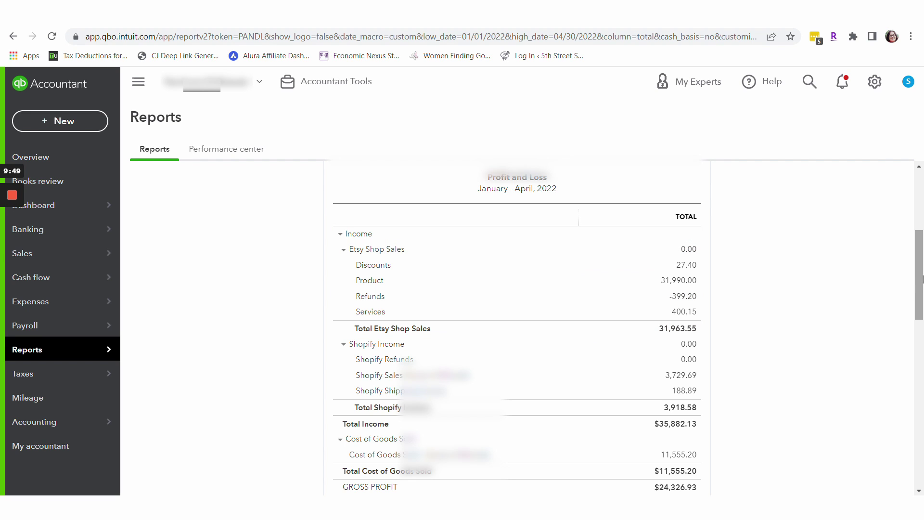
pyautogui.moveTo(920, 289); pyautogui.dragTo(914, 165)
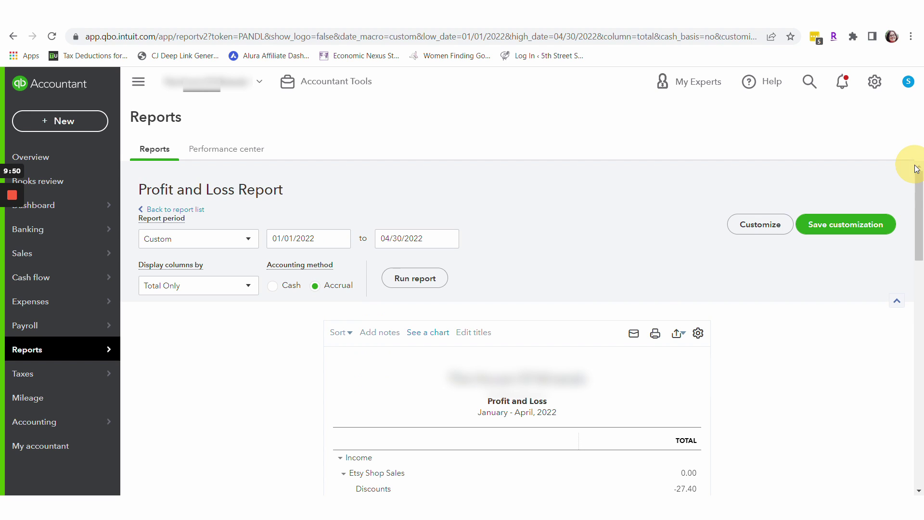
pyautogui.click(201, 215)
pyautogui.moveTo(903, 296); pyautogui.dragTo(901, 319)
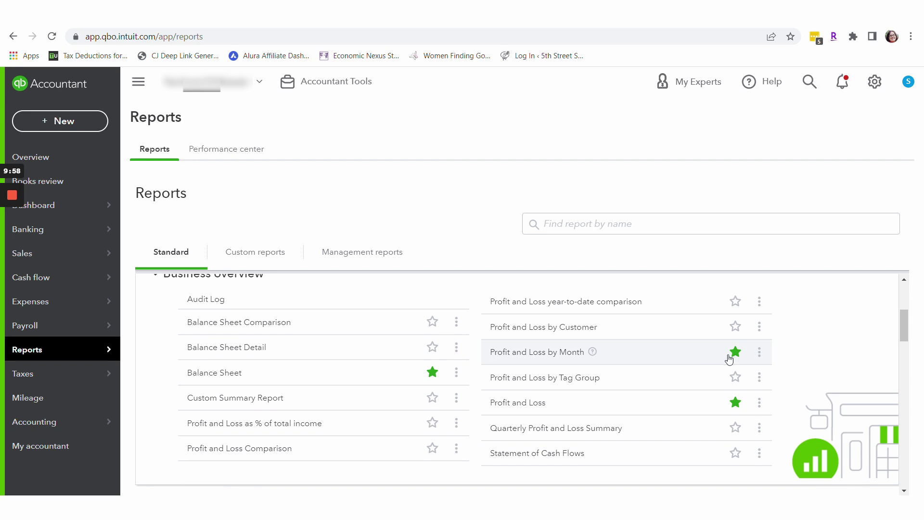
pyautogui.click(521, 357)
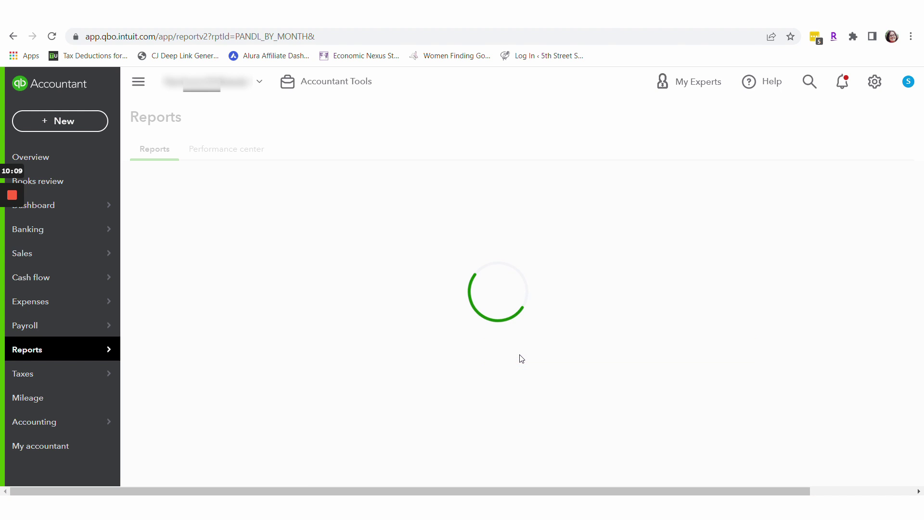
# - Run the Profit and Loss by Month report for This Year-to-last-month using the Cash accounting method
pyautogui.click(251, 241)
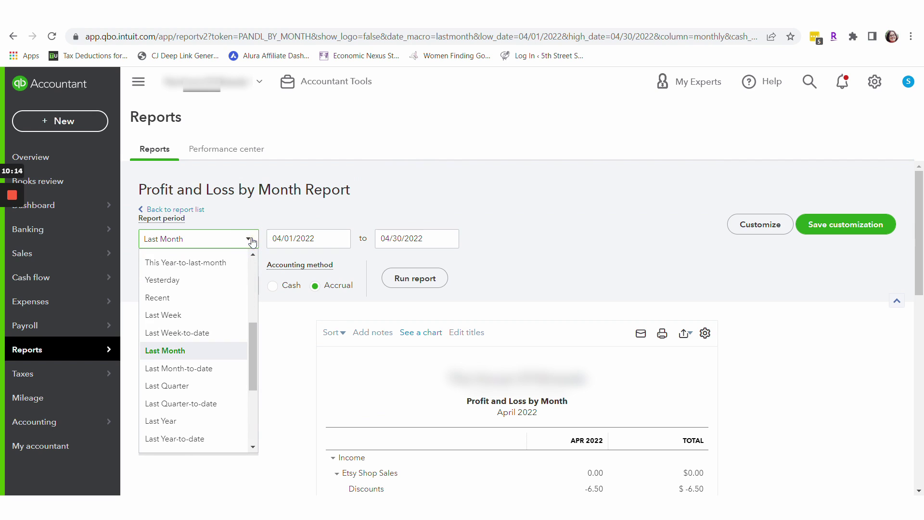
pyautogui.click(209, 265)
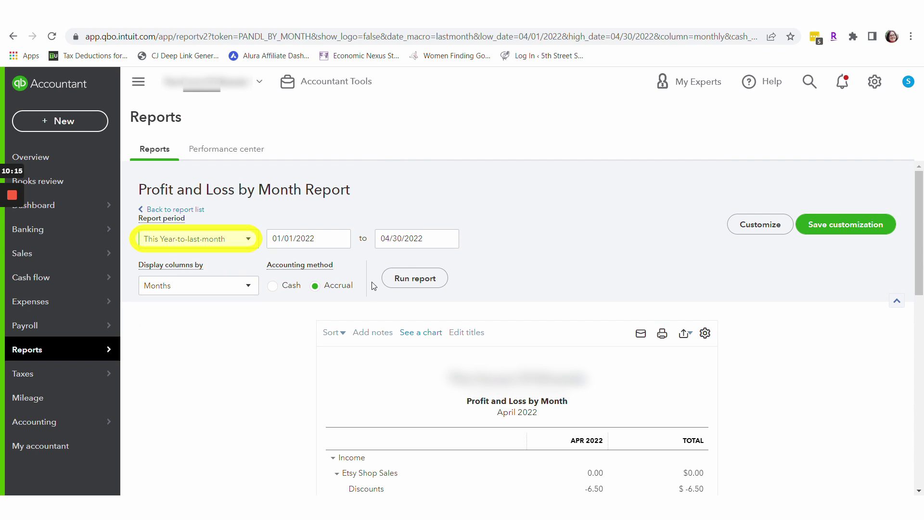
pyautogui.click(272, 286)
pyautogui.click(394, 282)
# - Compare the January–April 2022 monthly columns across the income, cost of goods sold and expense lines
pyautogui.moveTo(918, 226); pyautogui.dragTo(919, 273)
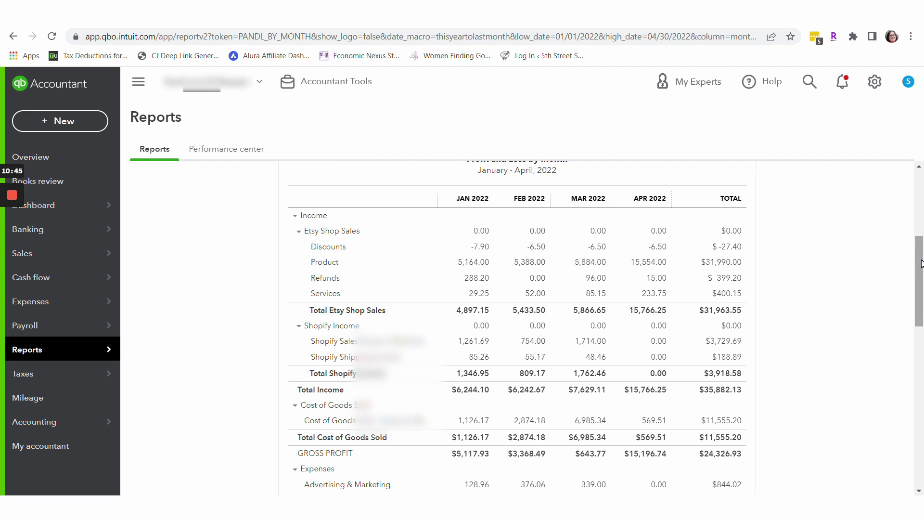
pyautogui.scroll(-1, 921, 264)
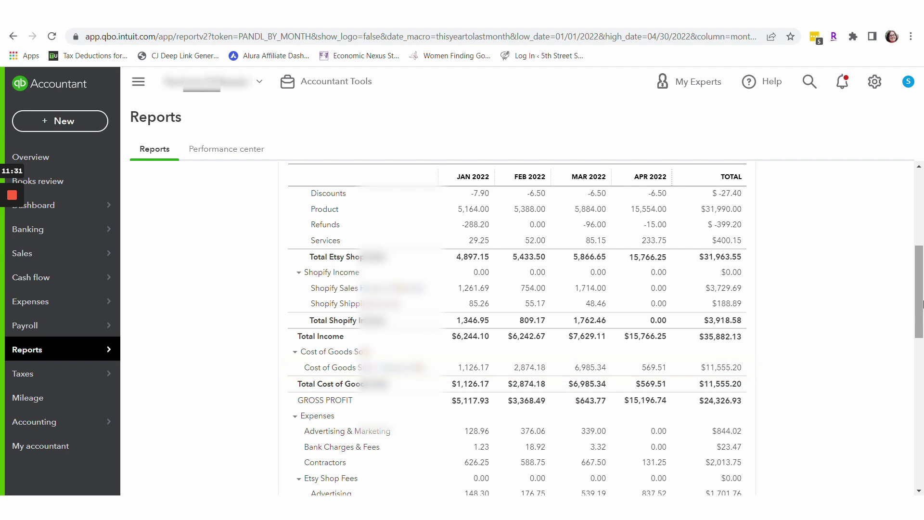
pyautogui.moveTo(921, 282); pyautogui.dragTo(921, 341)
pyautogui.moveTo(921, 380); pyautogui.dragTo(921, 312)
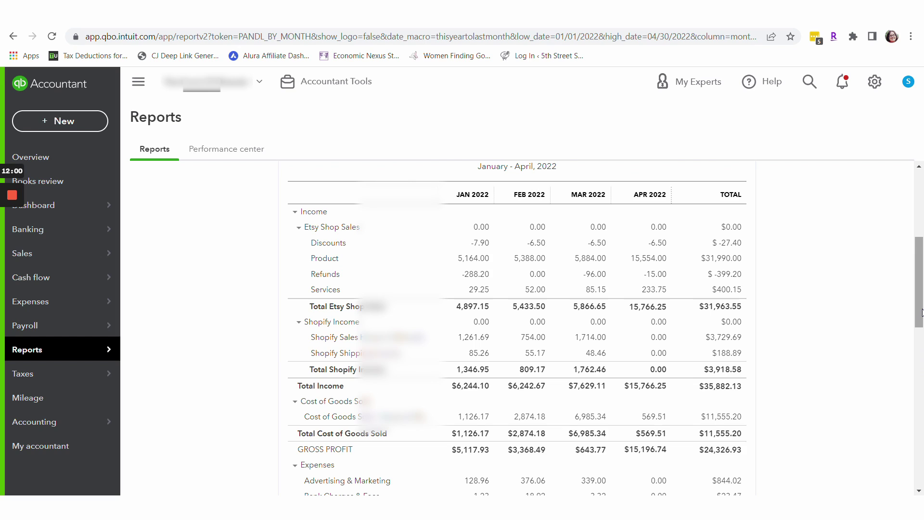